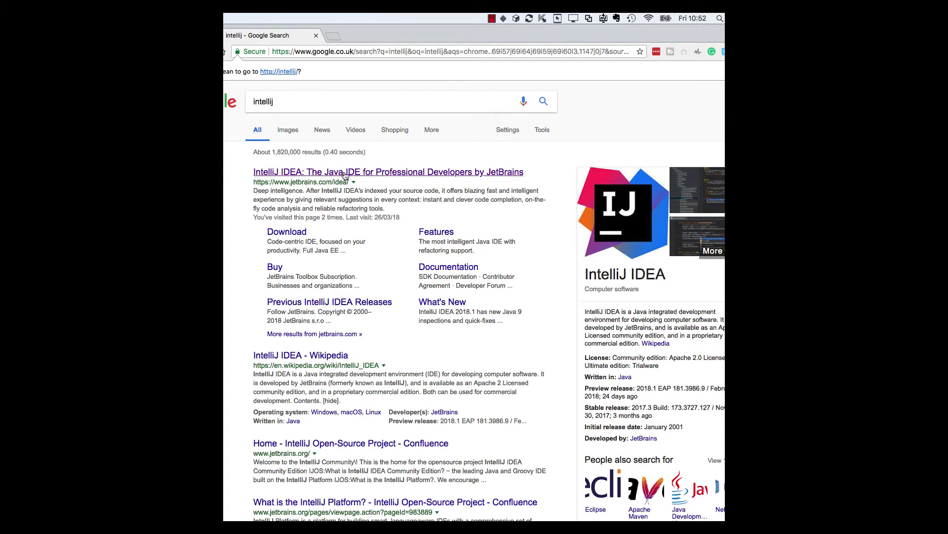
Go from the IntelliJ IDEA search result through the Tools menu to the Toolbox App page.
left_click(372, 168)
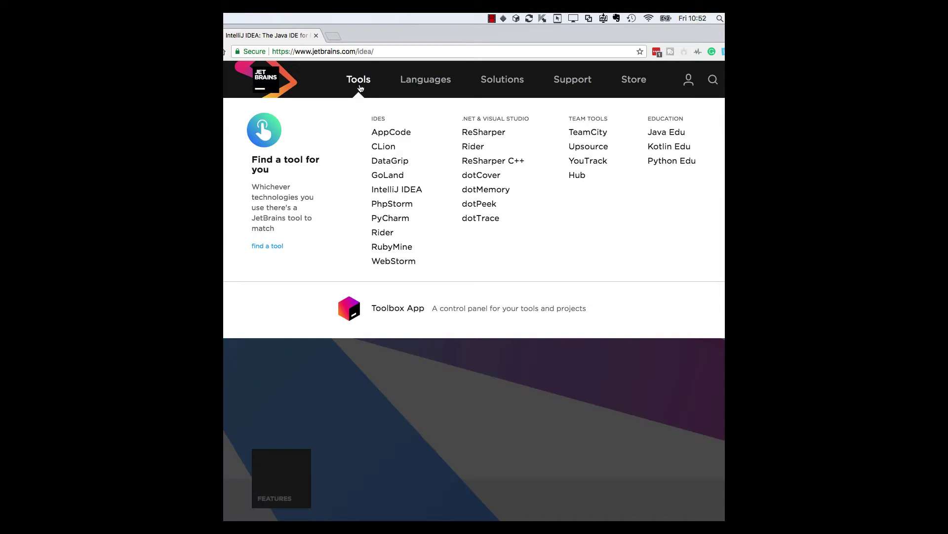
left_click(361, 88)
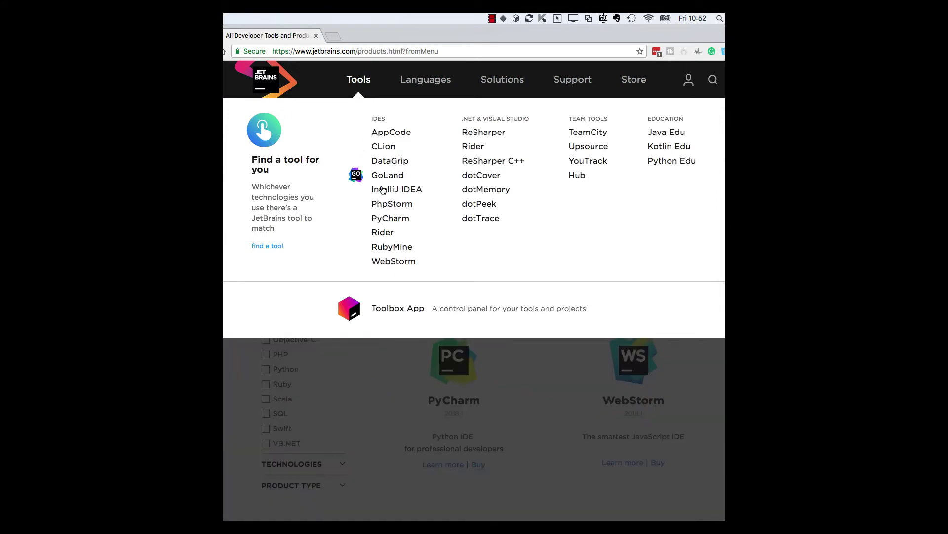
left_click(397, 311)
scroll(384, 328, "down", 1)
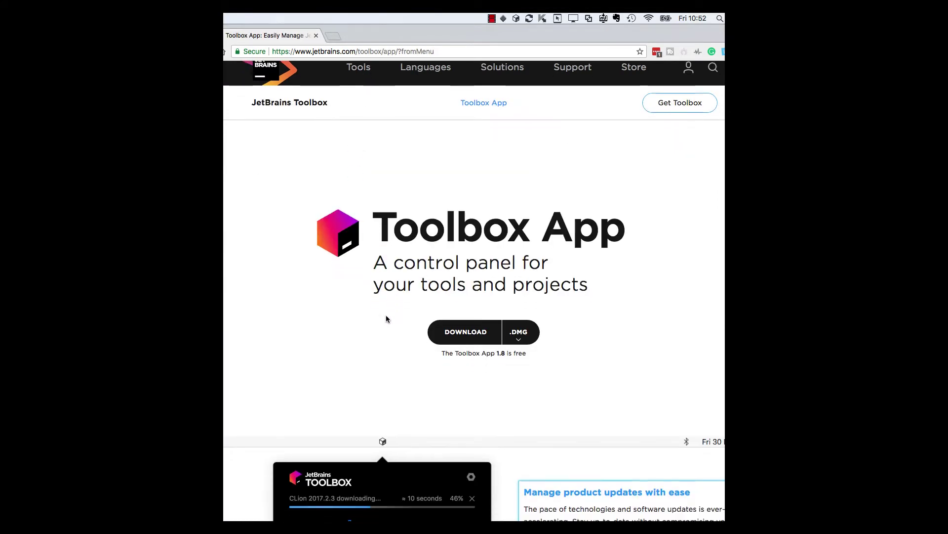
scroll(386, 319, "down", 2)
scroll(386, 318, "down", 5)
scroll(392, 302, "down", 1)
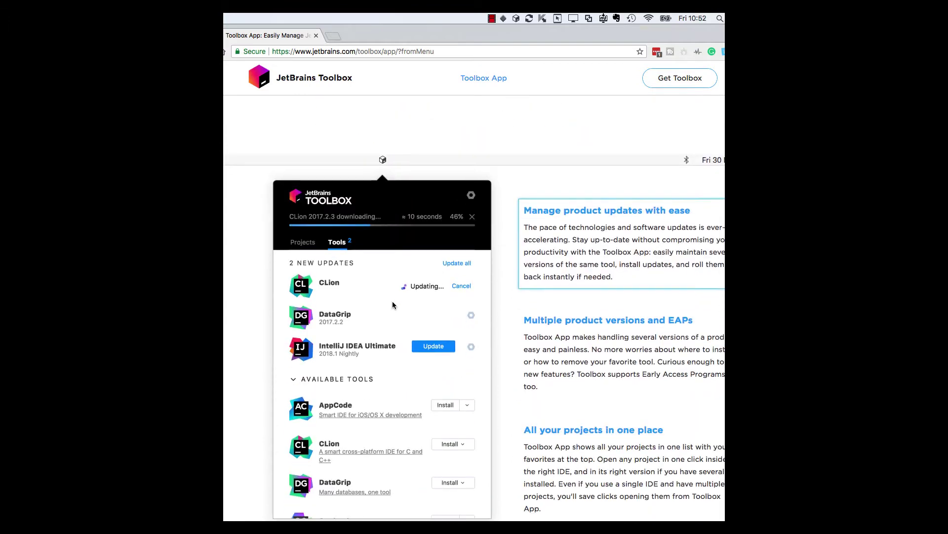
scroll(395, 293, "down", 2)
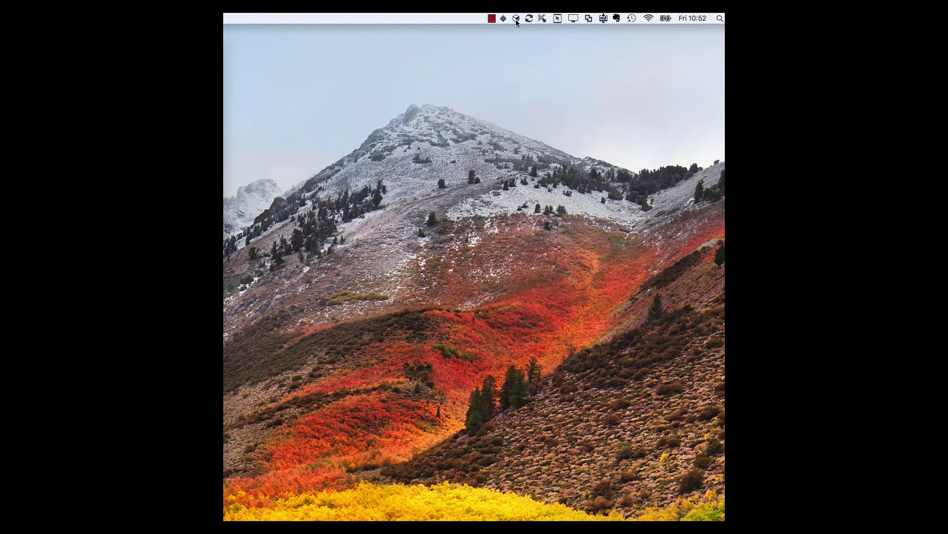
Open the Toolbox panel from the menu bar and show the Tools list with two updates.
left_click(517, 18)
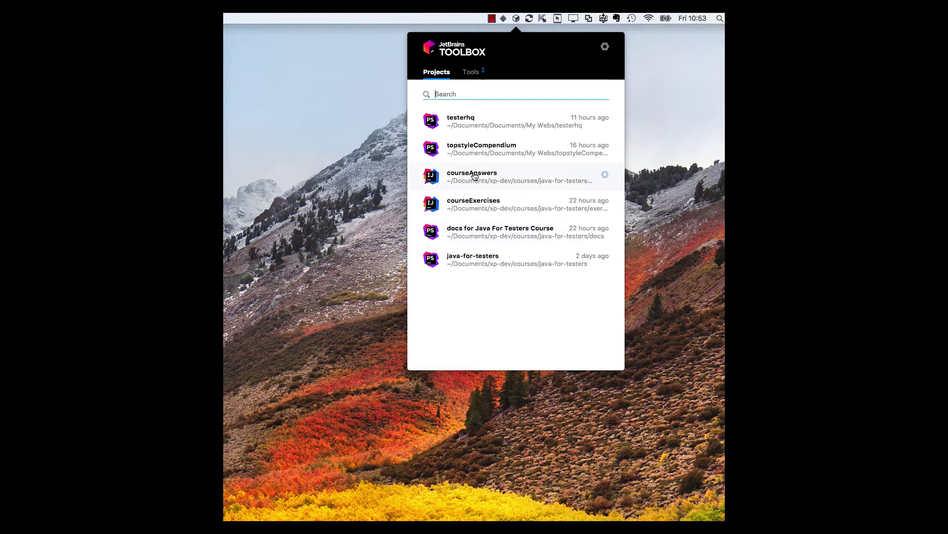
left_click(467, 74)
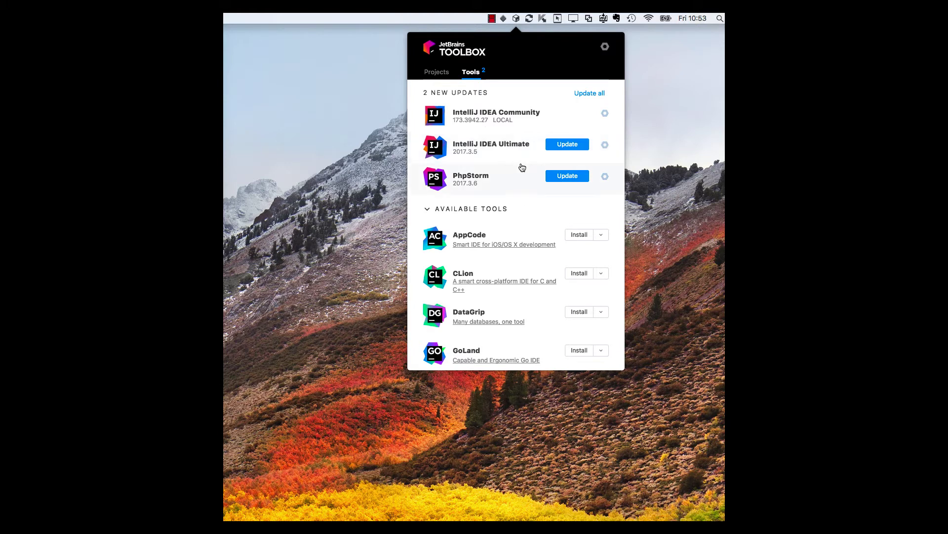
scroll(525, 175, "down", 2)
scroll(525, 179, "down", 5)
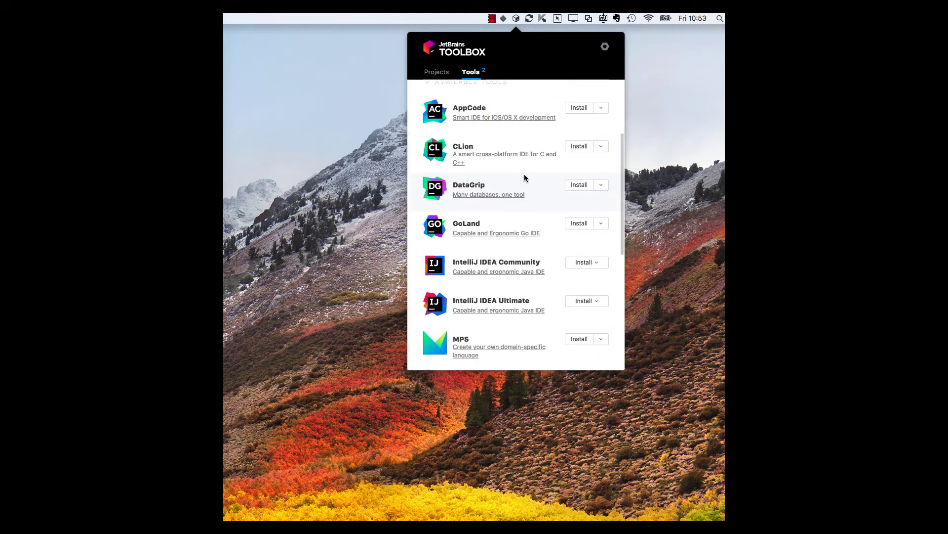
scroll(526, 179, "down", 5)
scroll(518, 178, "up", 10)
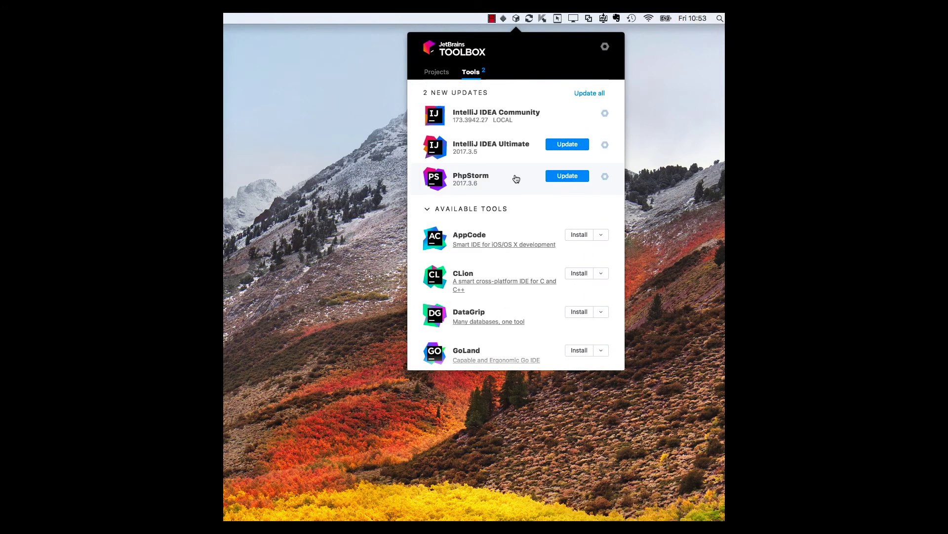
scroll(515, 180, "down", 5)
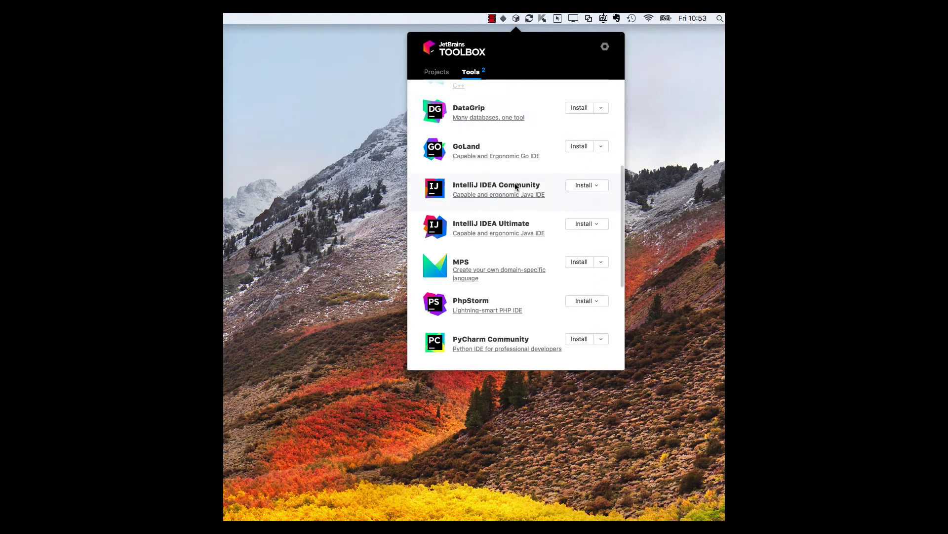
scroll(515, 186, "down", 5)
scroll(519, 189, "up", 10)
scroll(520, 193, "up", 1)
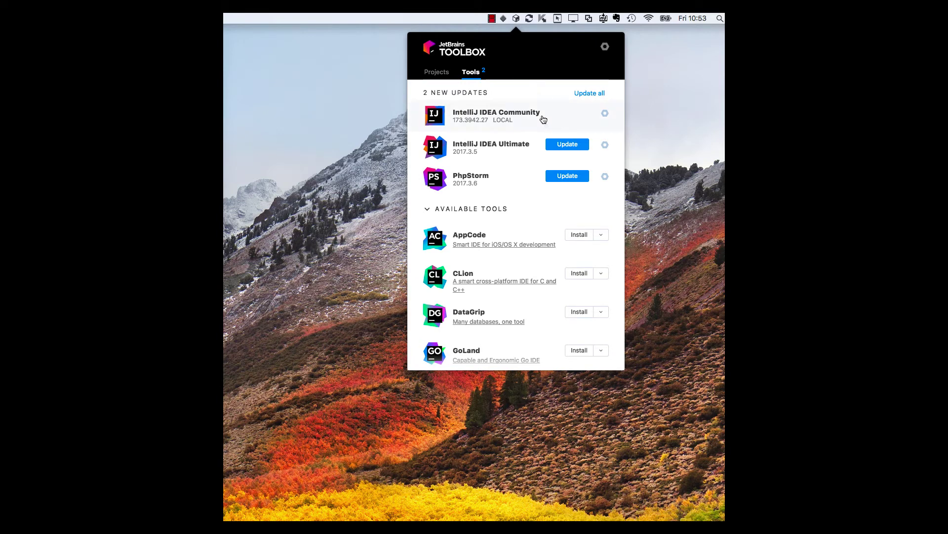
Switch the Toolbox panel back to the Projects tab's recent projects list.
left_click(435, 77)
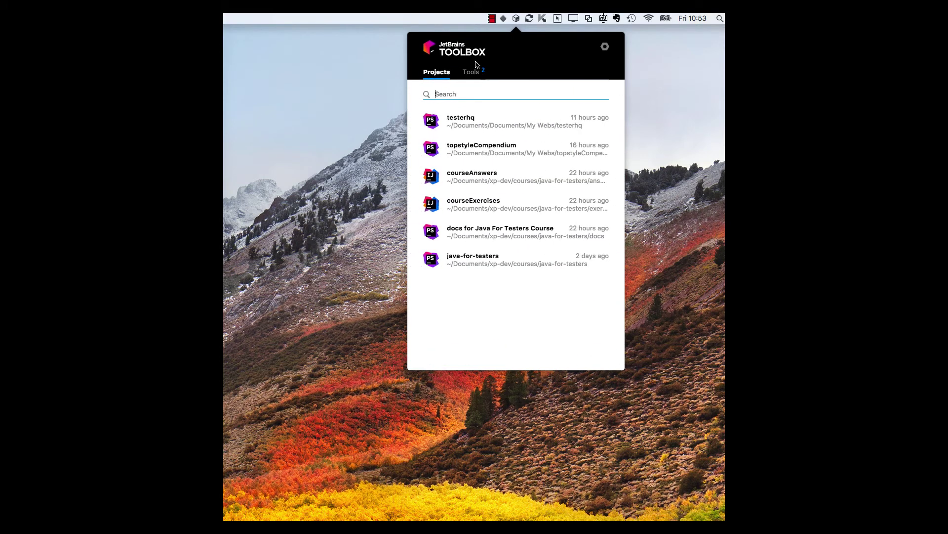